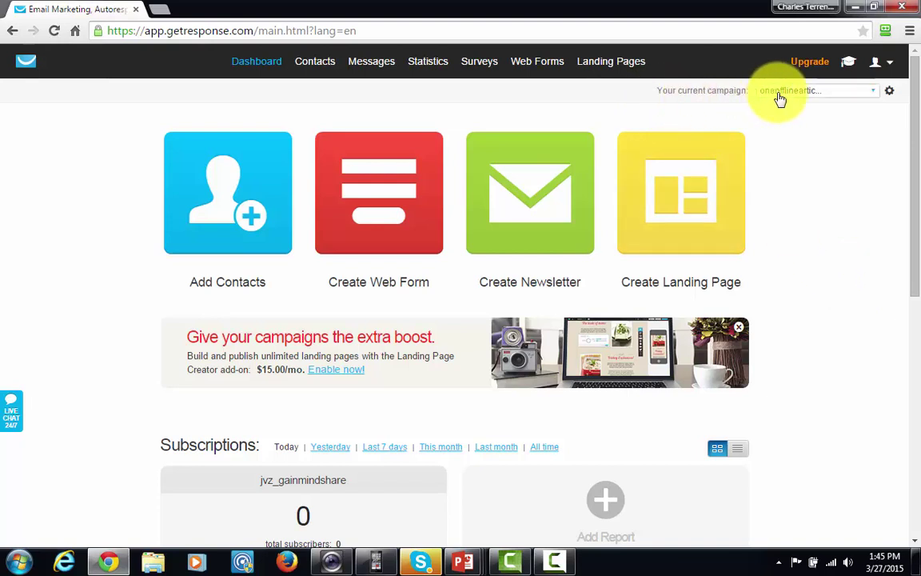
Step: Create a new campaign named internetmarketing2201528
{"action": "left_click", "coordinate": [875, 96]}
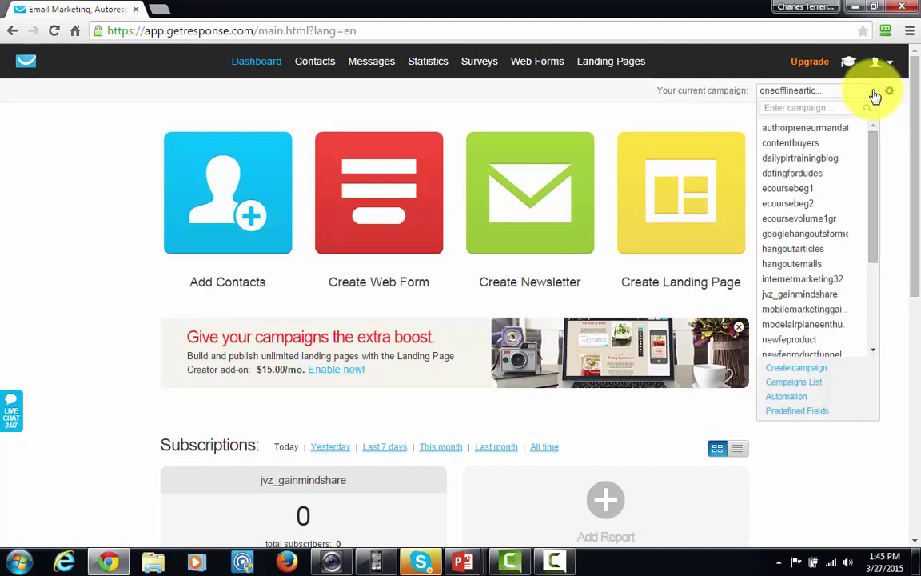
{"action": "left_click", "coordinate": [794, 371]}
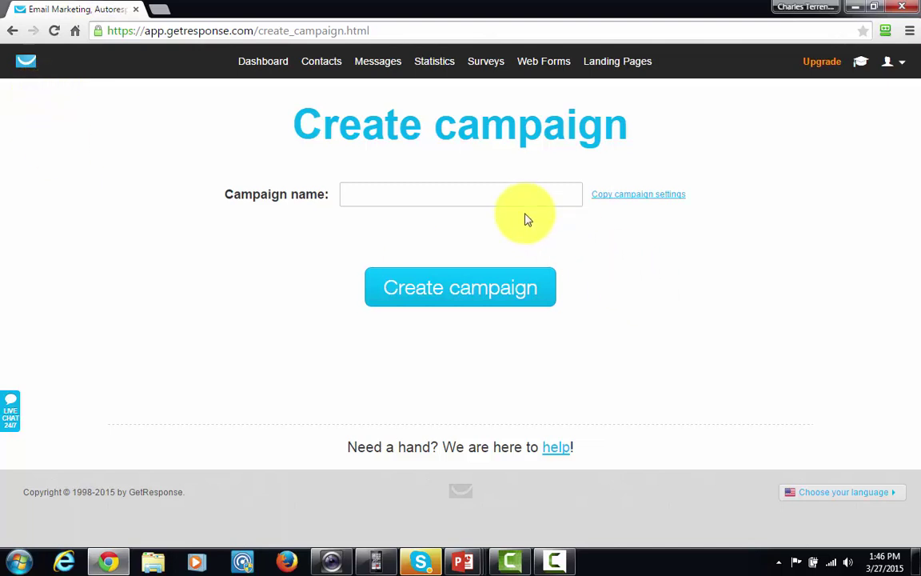
{"action": "left_click", "coordinate": [410, 193]}
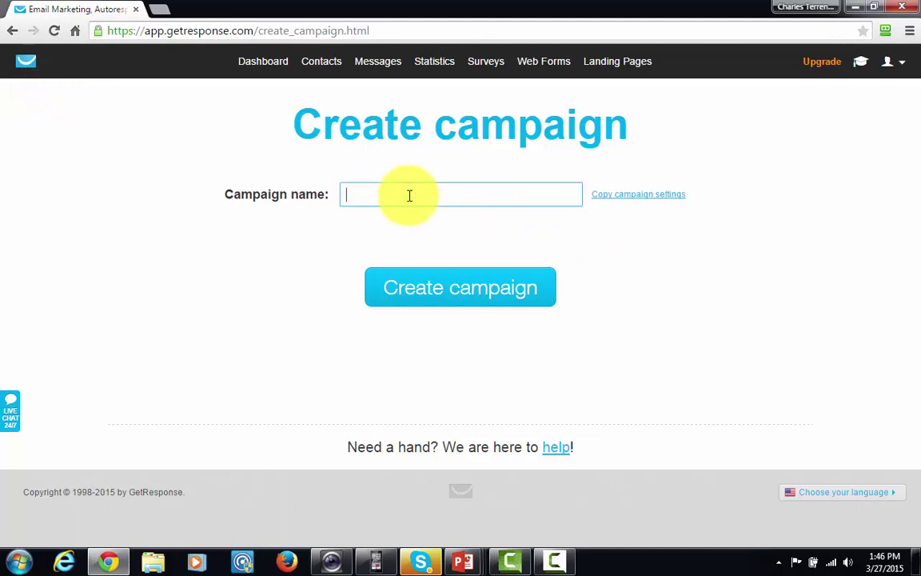
{"action": "type", "text": "internetmarketing"}
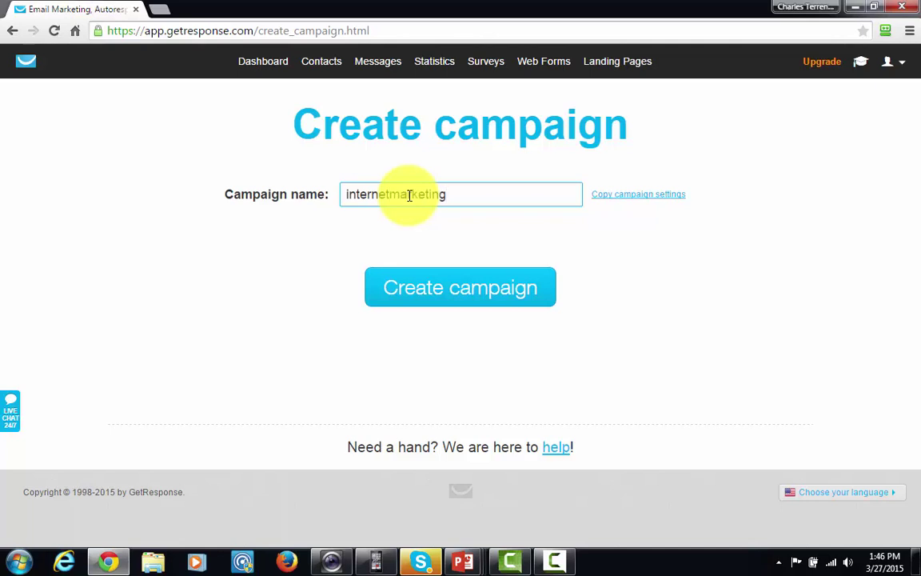
{"action": "type", "text": "2201528"}
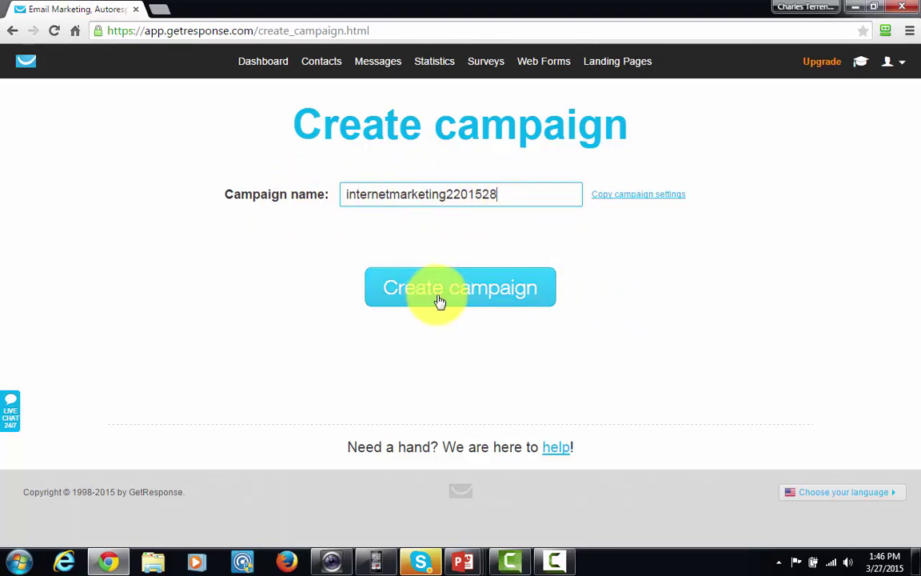
{"action": "left_click", "coordinate": [449, 298]}
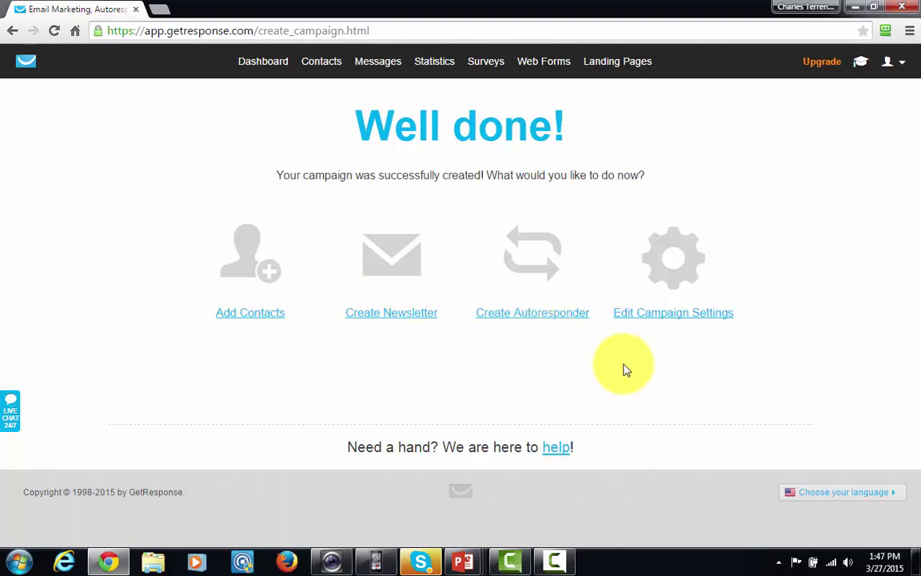
Step: In the new campaign's profile settings, save the campaign title as "Internet Marketing Education"
{"action": "left_click", "coordinate": [651, 314]}
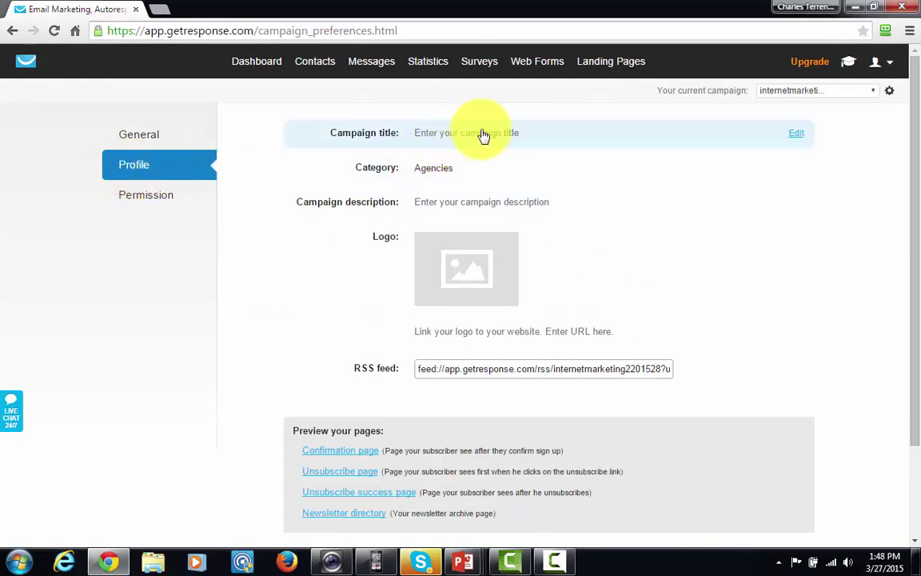
{"action": "left_click", "coordinate": [791, 134]}
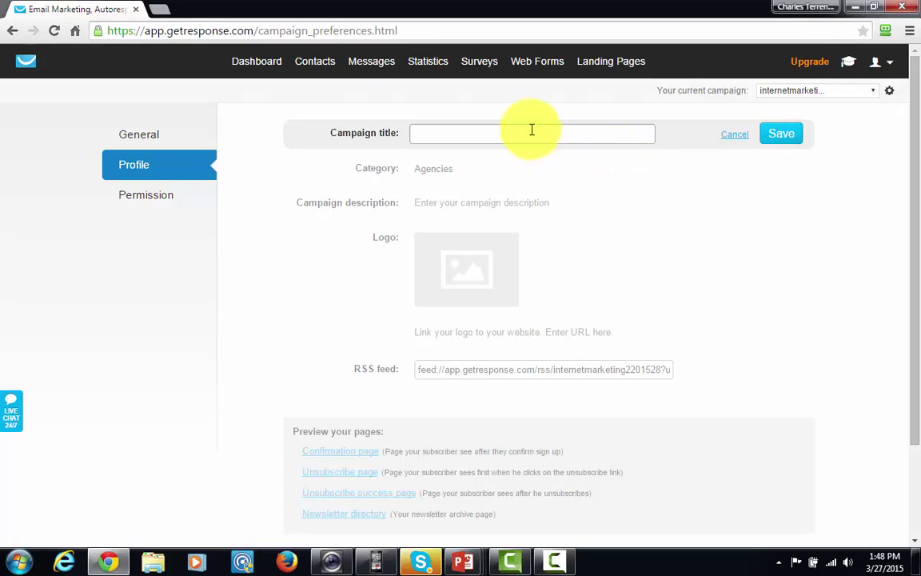
{"action": "left_click", "coordinate": [499, 134]}
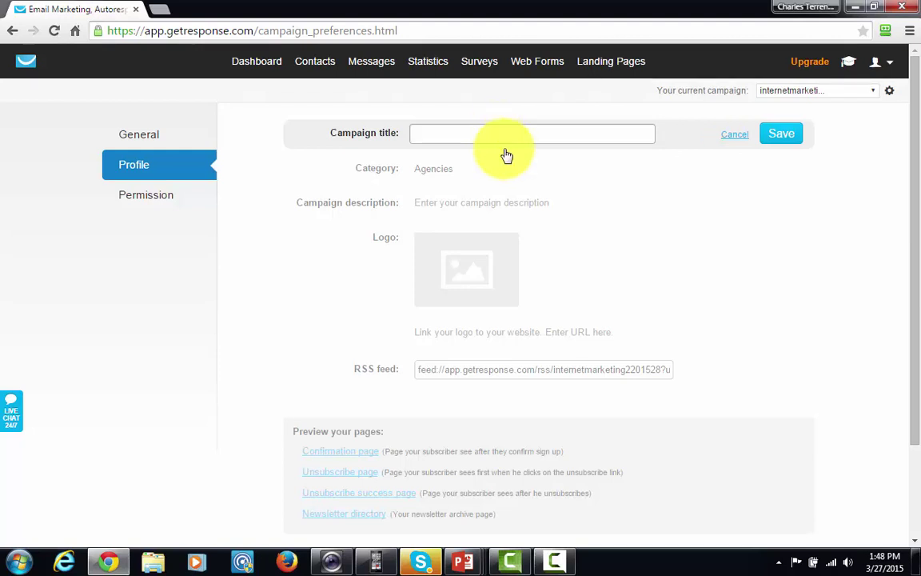
{"action": "type", "text": "Internet Marketing Education"}
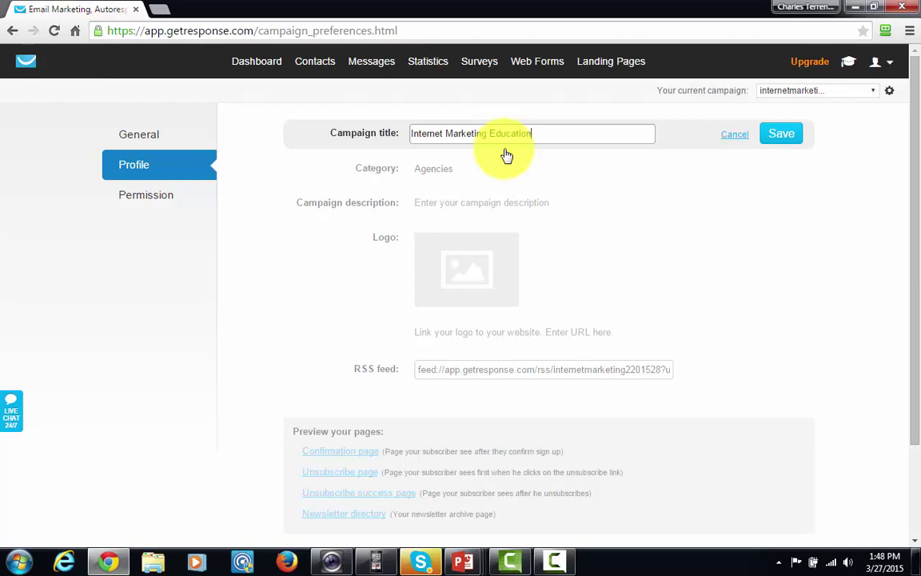
{"action": "left_click", "coordinate": [771, 139]}
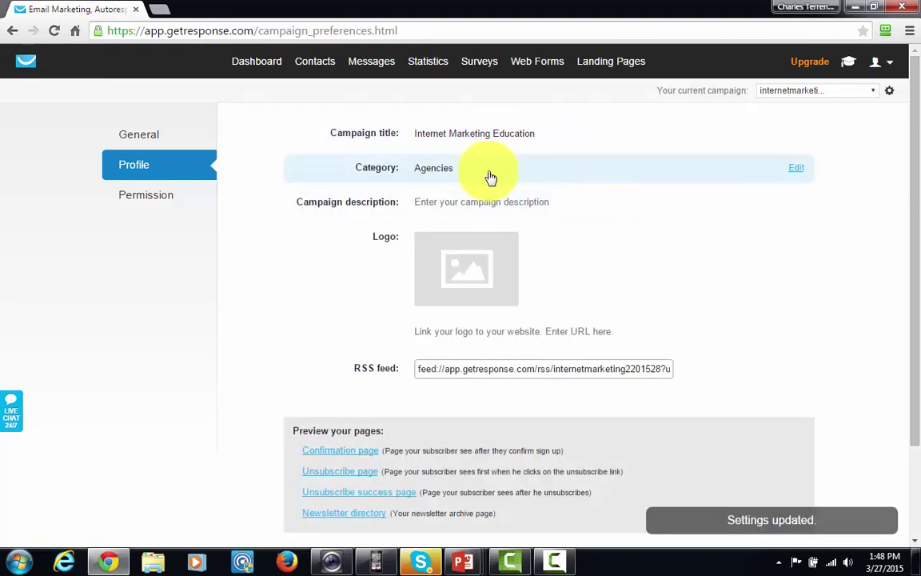
Step: Set the campaign's category to Education and save it
{"action": "left_click", "coordinate": [795, 171]}
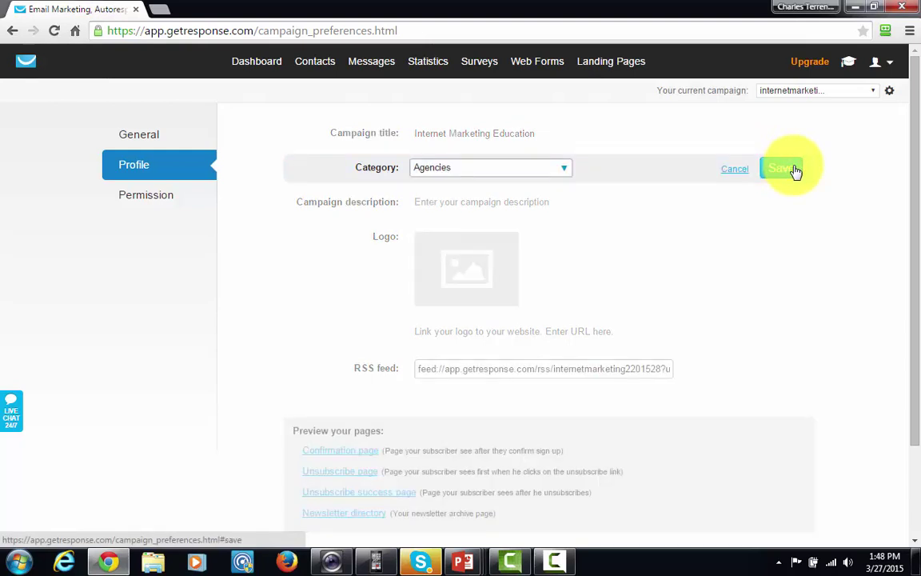
{"action": "left_click", "coordinate": [563, 170]}
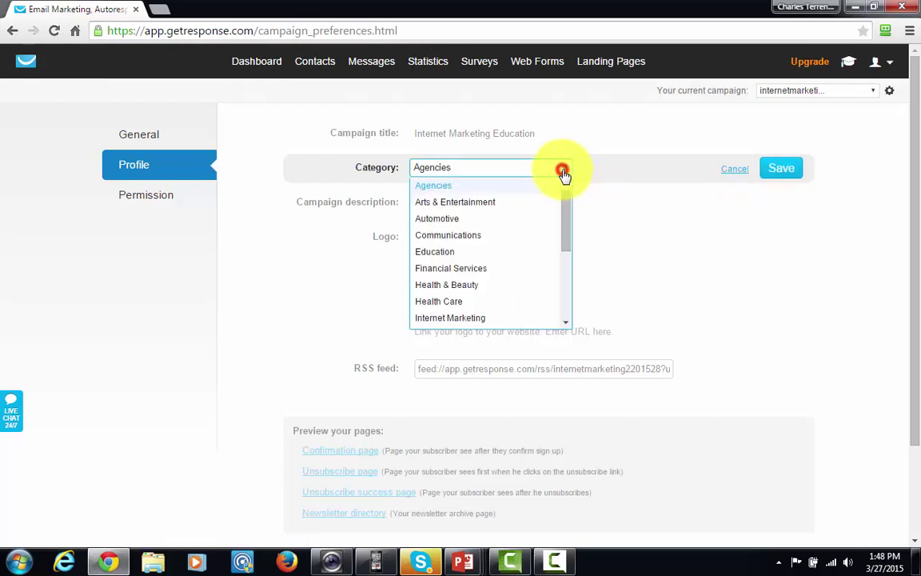
{"action": "left_click", "coordinate": [466, 257]}
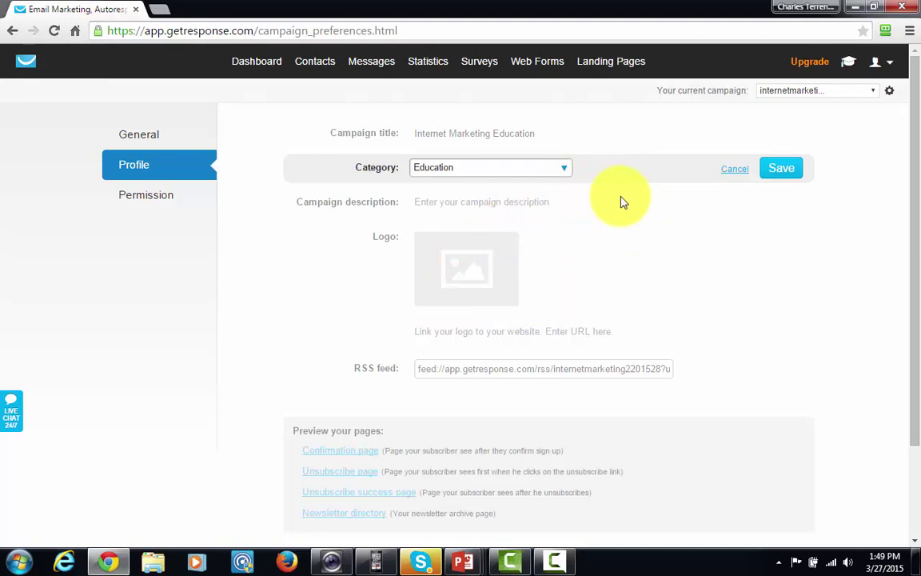
{"action": "left_click", "coordinate": [508, 204]}
{"action": "left_click", "coordinate": [768, 168]}
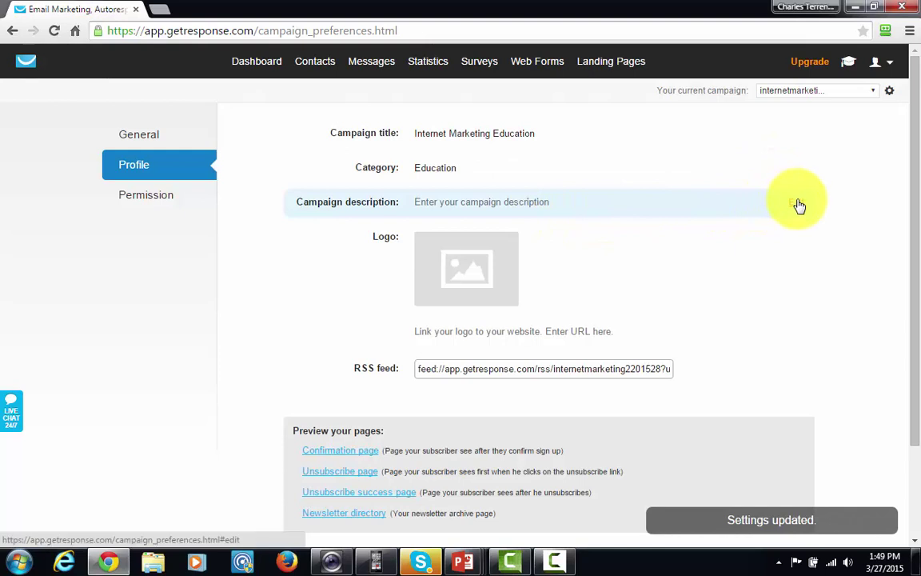
Step: Save the campaign description "This subscriber list is for those who want to learn how to make money online."
{"action": "left_click", "coordinate": [799, 205]}
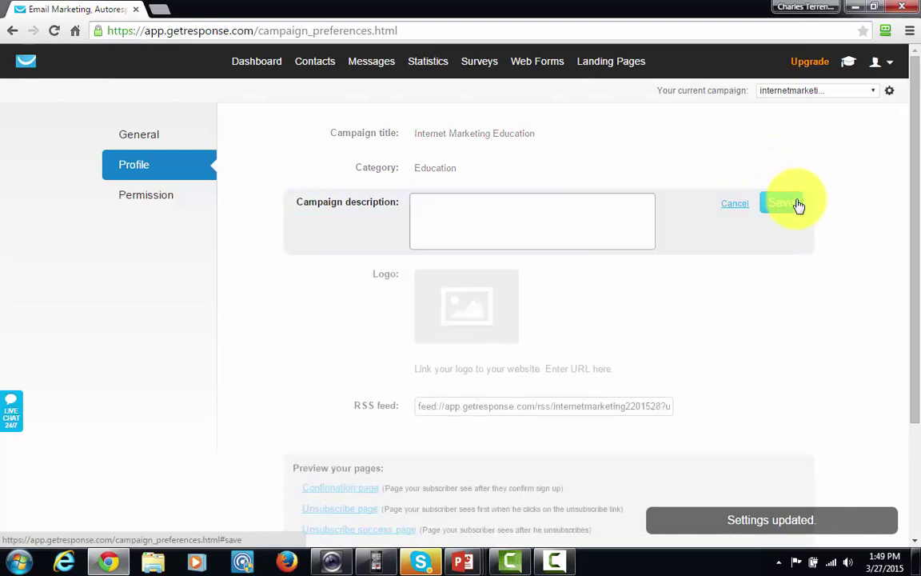
{"action": "type", "text": "This subscriber list is for those who want to learn how to make money online."}
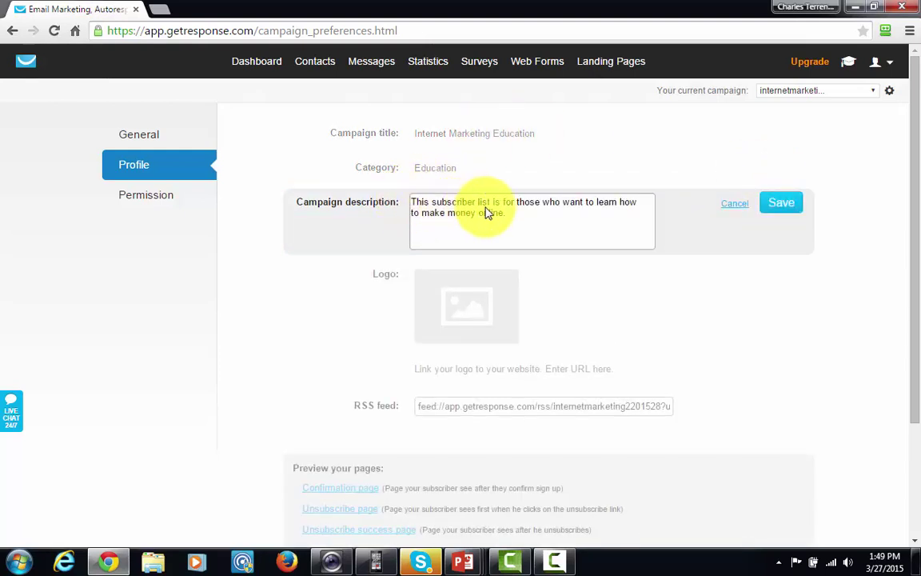
{"action": "left_click", "coordinate": [776, 206]}
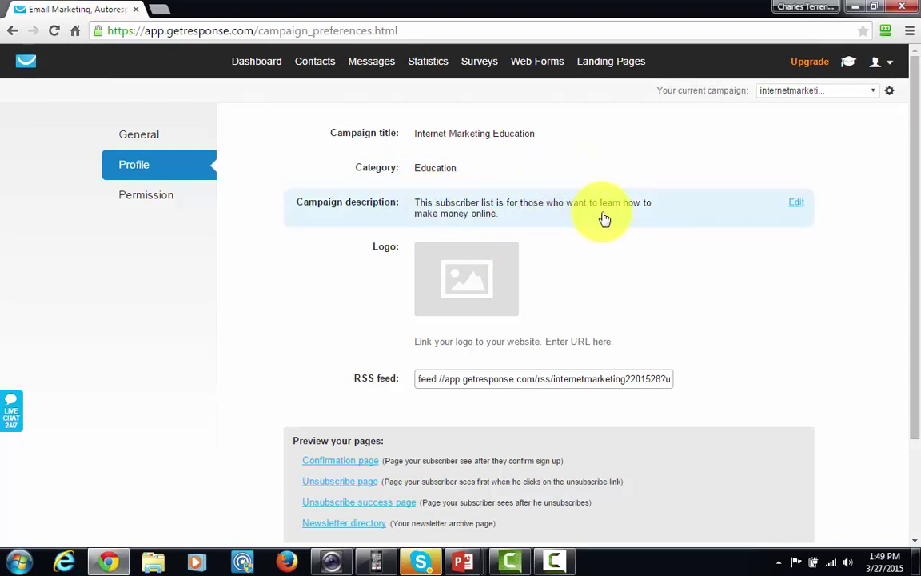
Step: Examine the profile's logo, RSS feed and page preview options, and the campaign's confirmed opt-in and confirmation message settings
{"action": "left_click", "coordinate": [470, 277]}
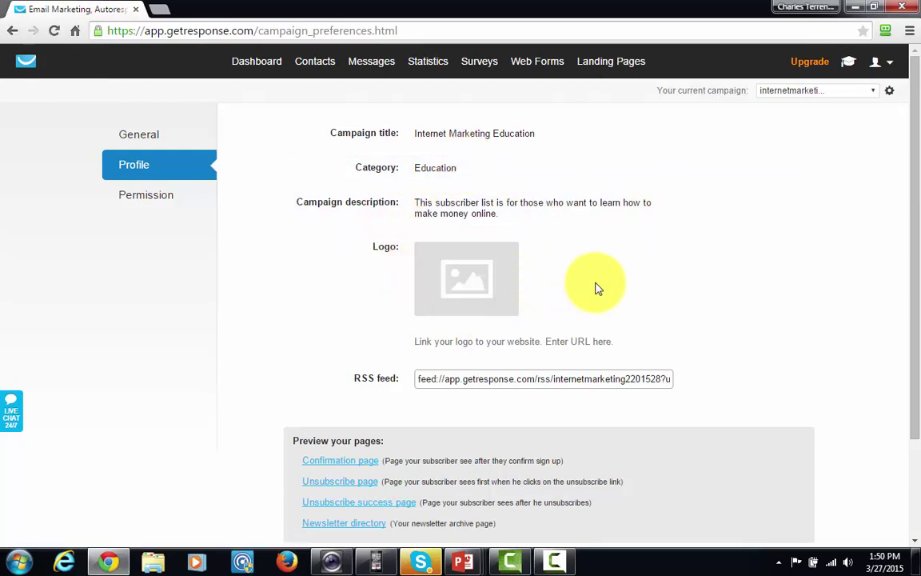
{"action": "scroll", "coordinate": [572, 288], "scroll_direction": "down", "scroll_amount": 1}
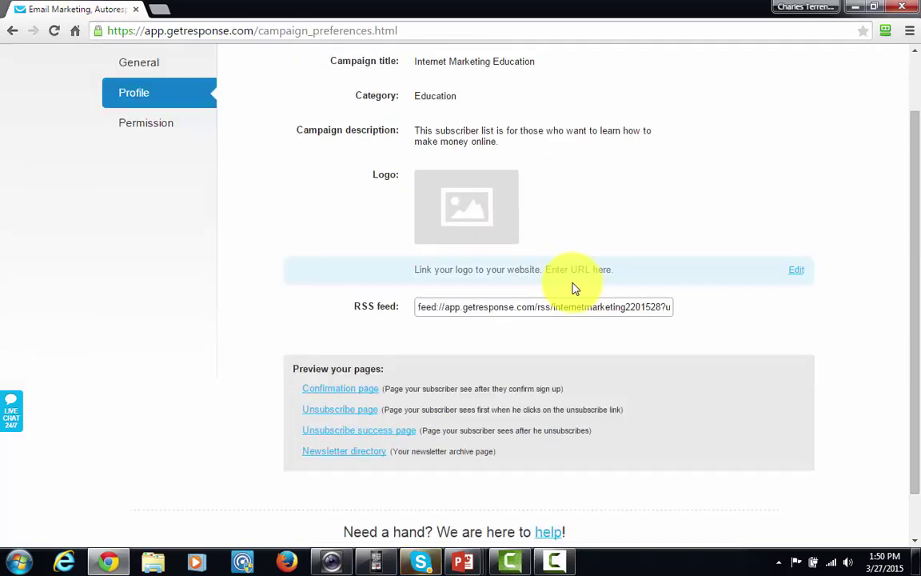
{"action": "scroll", "coordinate": [575, 288], "scroll_direction": "up", "scroll_amount": 1}
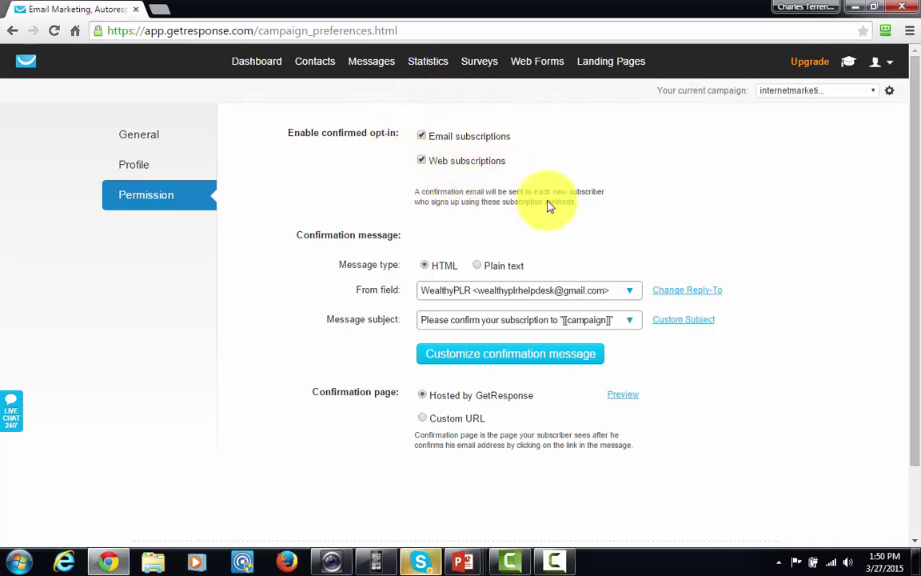
{"action": "scroll", "coordinate": [592, 212], "scroll_direction": "down", "scroll_amount": 2}
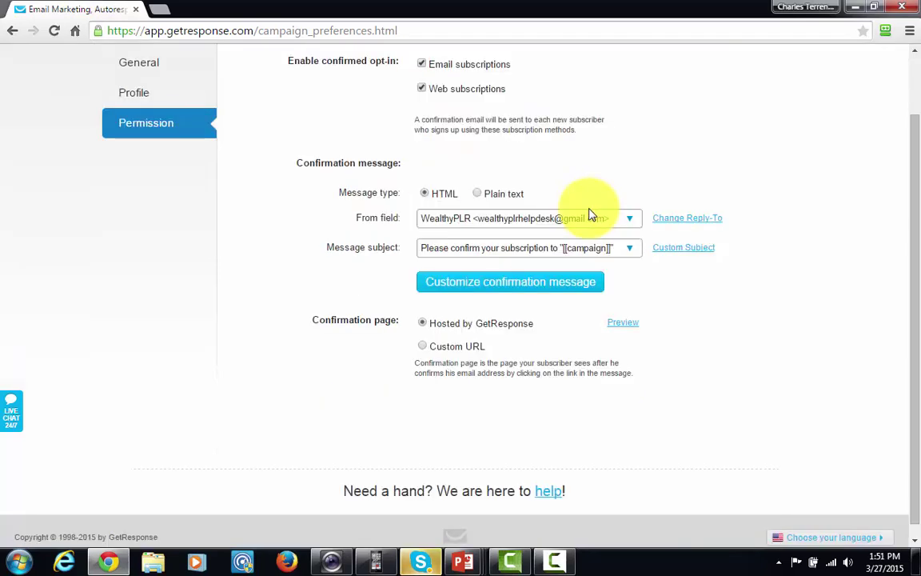
{"action": "scroll", "coordinate": [591, 215], "scroll_direction": "up", "scroll_amount": 2}
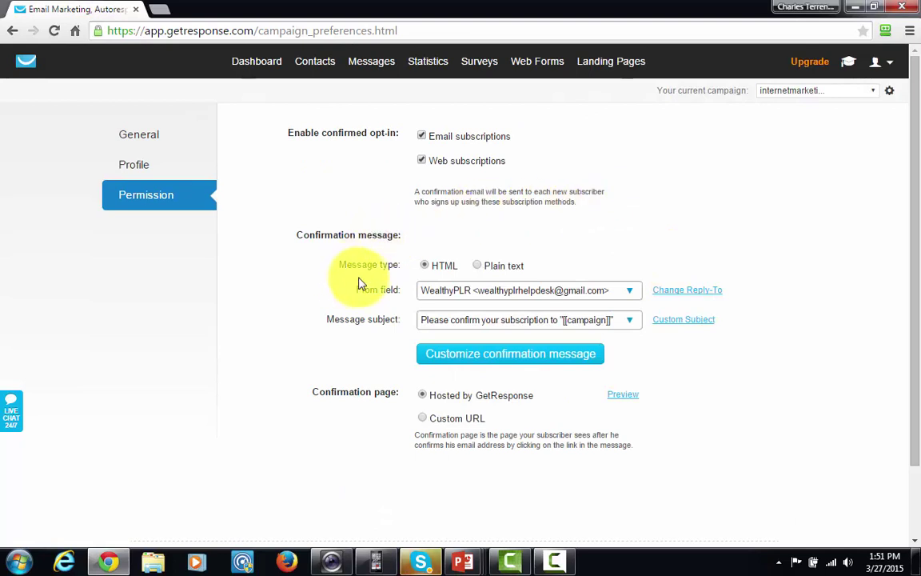
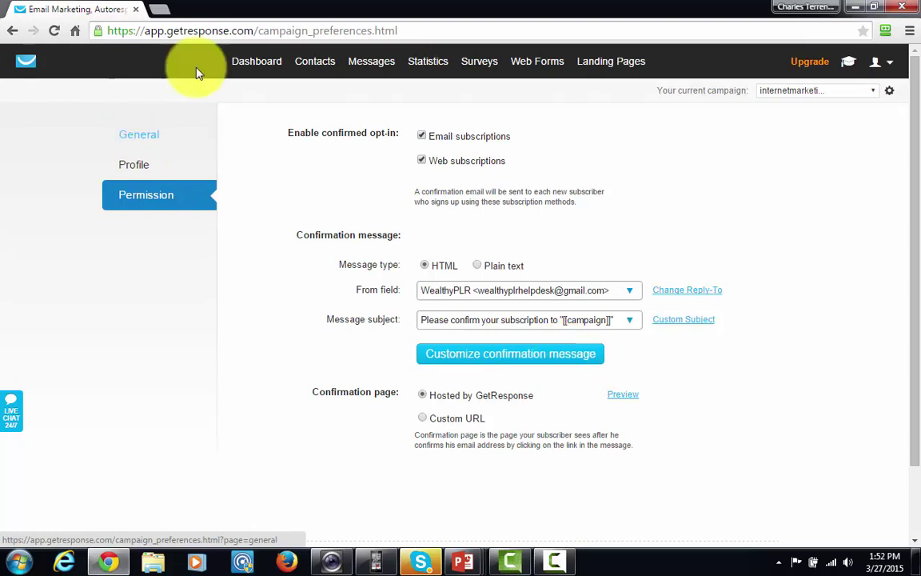
Step: Start a new web form and apply the green template with the yellow double arrows, keeping its green and red colors
{"action": "mouse_move", "coordinate": [543, 80]}
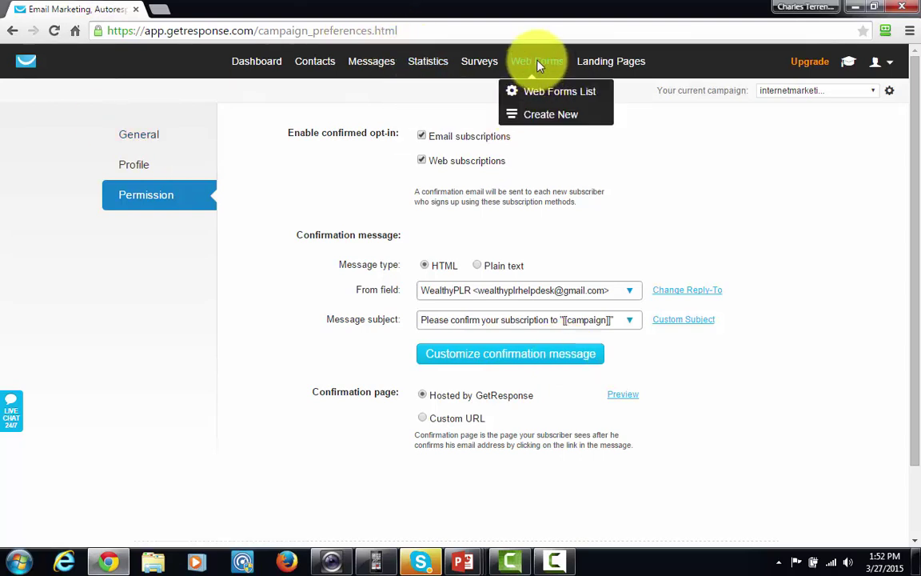
{"action": "left_click", "coordinate": [548, 120]}
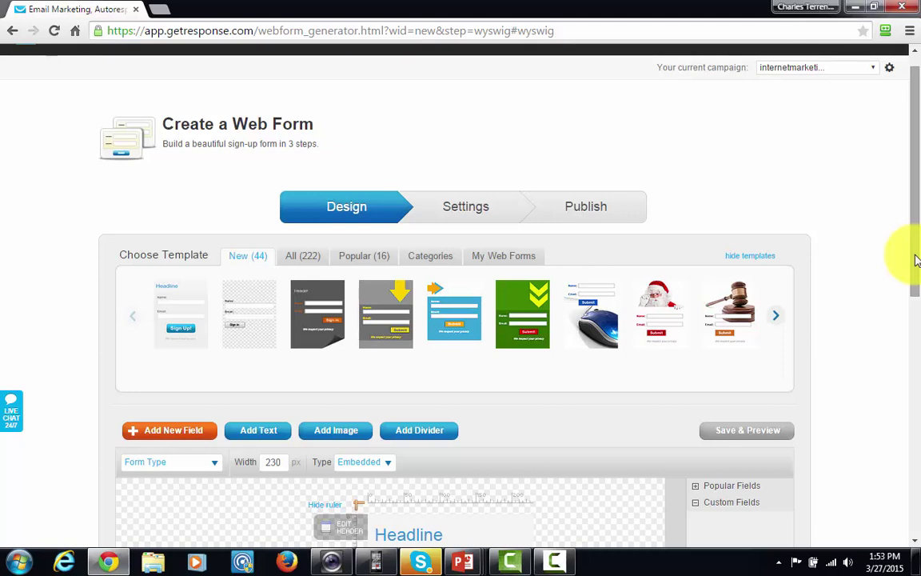
{"action": "left_click_drag", "start_coordinate": [911, 253], "coordinate": [904, 295]}
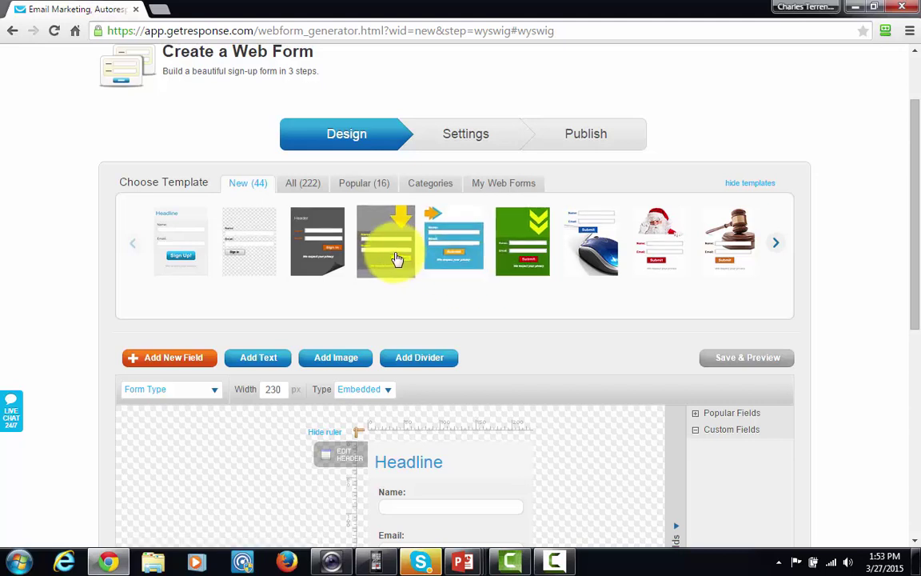
{"action": "left_click", "coordinate": [520, 237]}
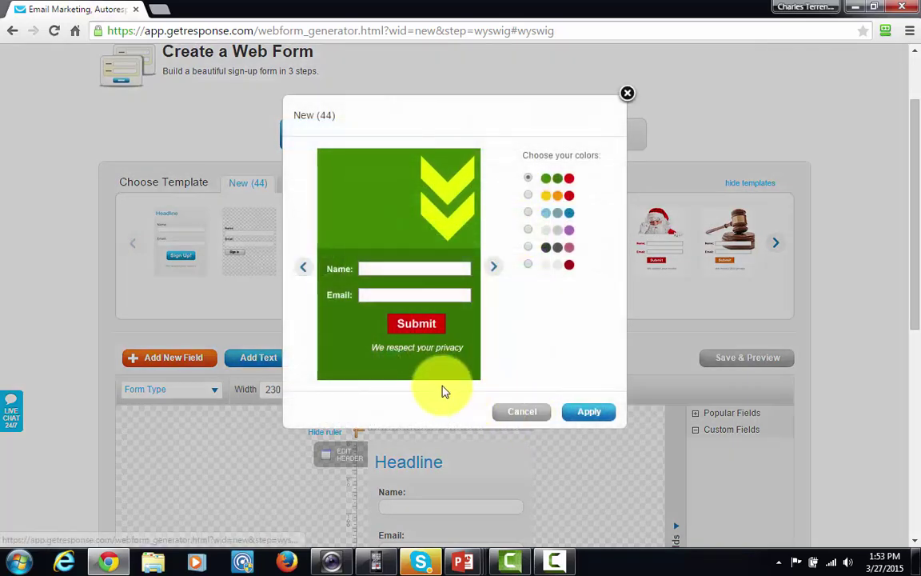
{"action": "left_click", "coordinate": [589, 412]}
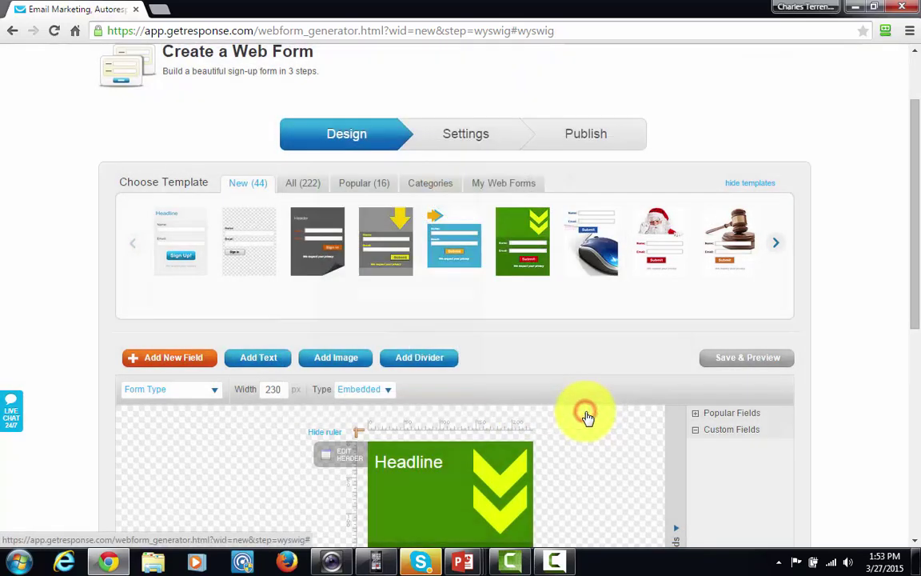
Step: Widen the form to 510 px and set its header to the centered 24 pt text "Find the Three Most Important Steps To Making Money Online"
{"action": "left_click_drag", "start_coordinate": [915, 146], "coordinate": [911, 227]}
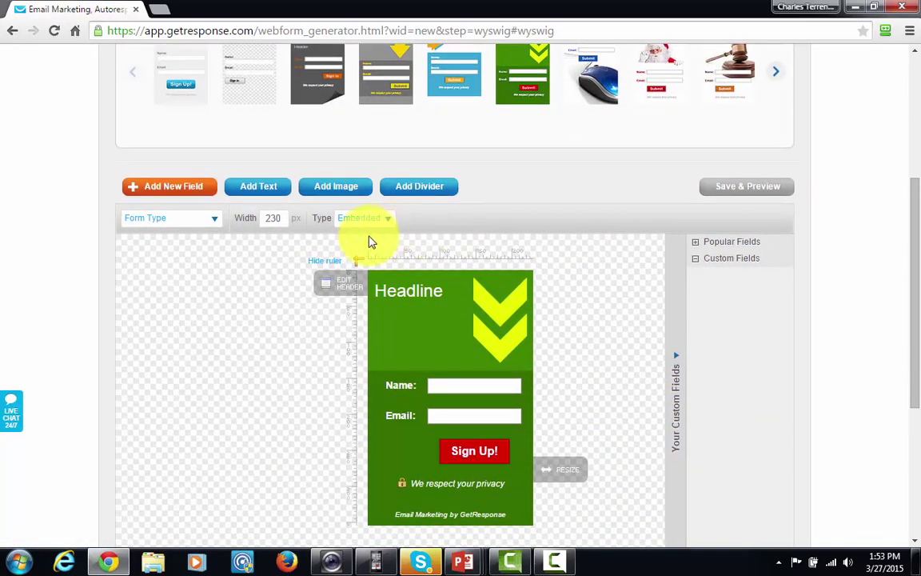
{"action": "left_click", "coordinate": [483, 345]}
{"action": "left_click_drag", "start_coordinate": [917, 318], "coordinate": [917, 330]}
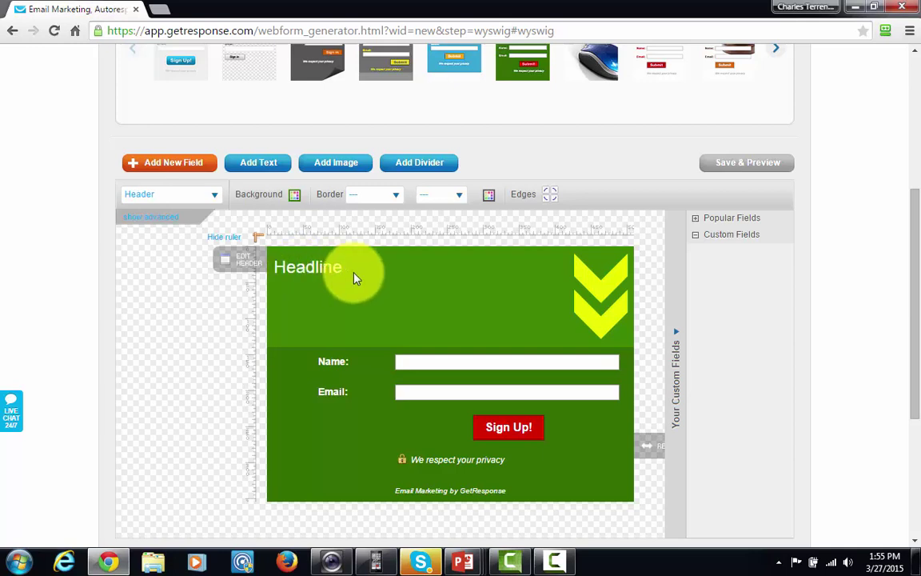
{"action": "left_click", "coordinate": [241, 267]}
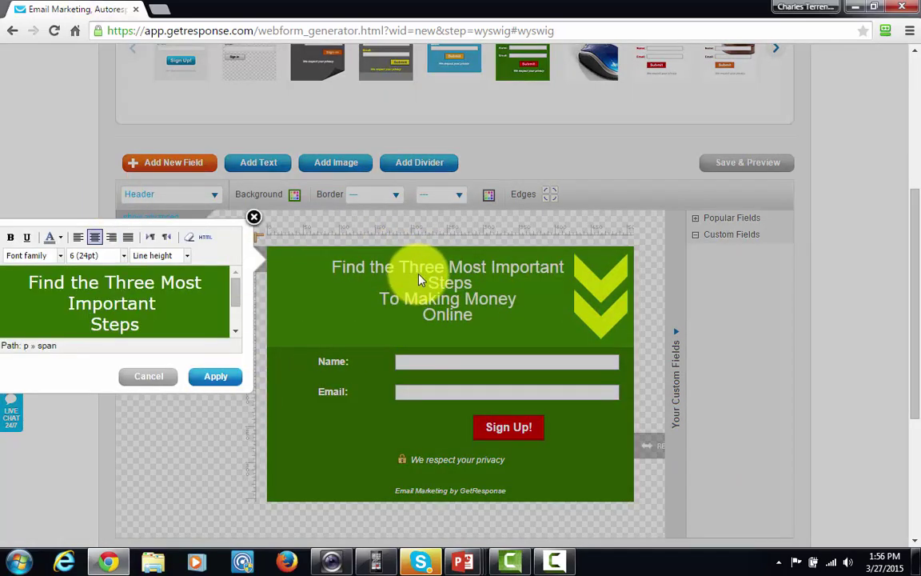
{"action": "left_click", "coordinate": [220, 379]}
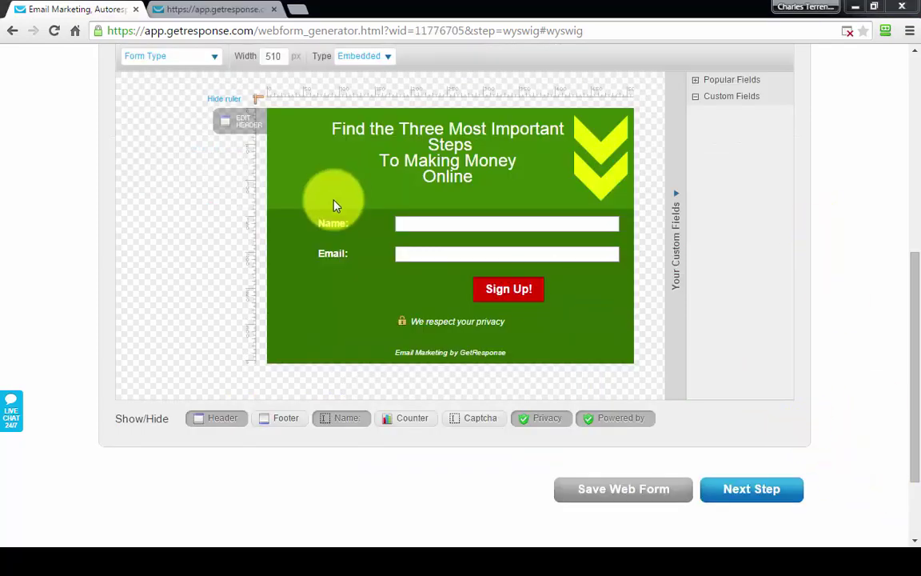
Step: Continue to the web form's settings and choose the Default Thank-you page
{"action": "left_click", "coordinate": [746, 494]}
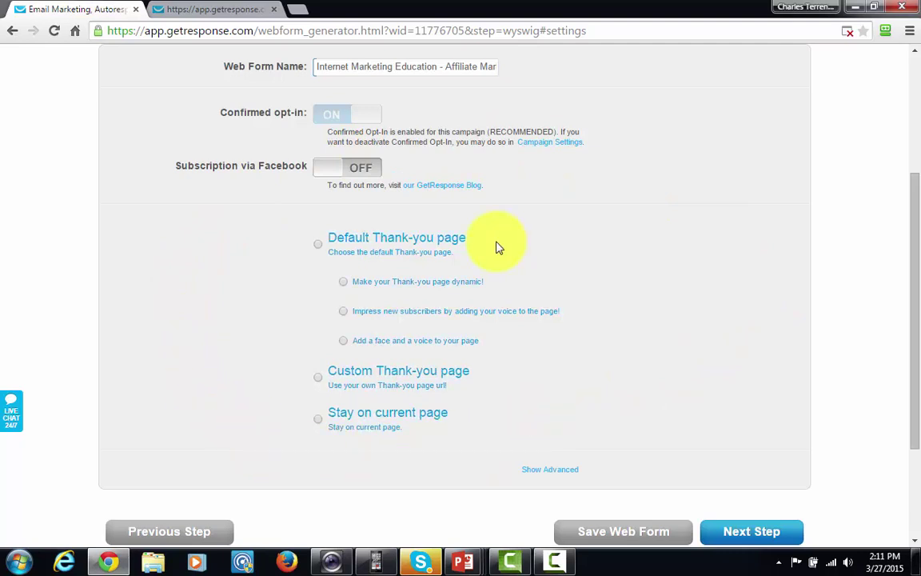
{"action": "left_click", "coordinate": [319, 246]}
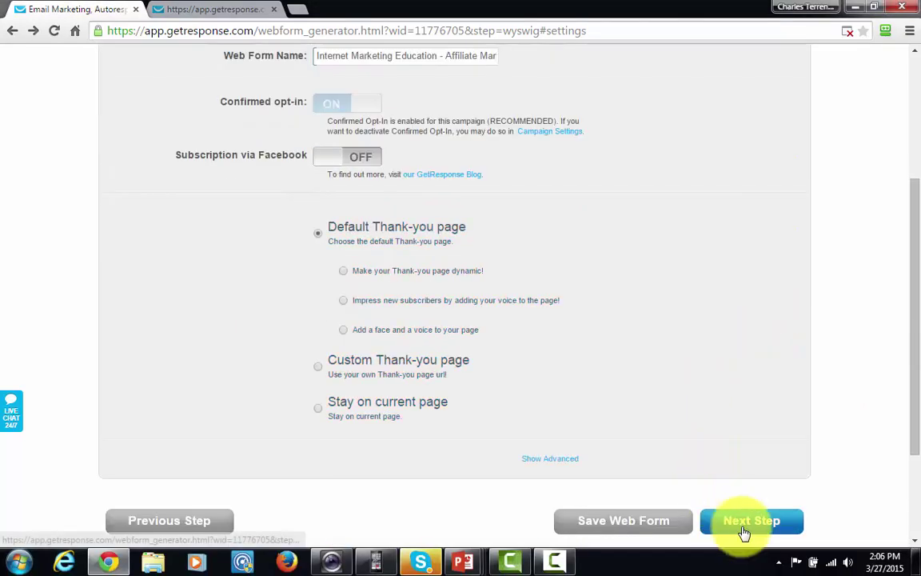
Step: Continue to the web form's publishing options, choose to have GetResponse host the form, and copy its web form link
{"action": "left_click", "coordinate": [743, 530]}
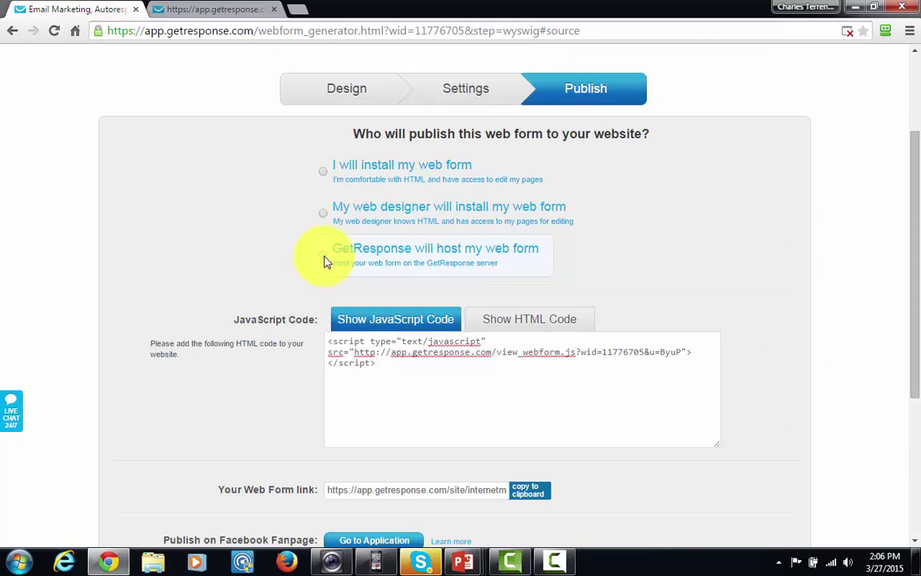
{"action": "left_click", "coordinate": [324, 259]}
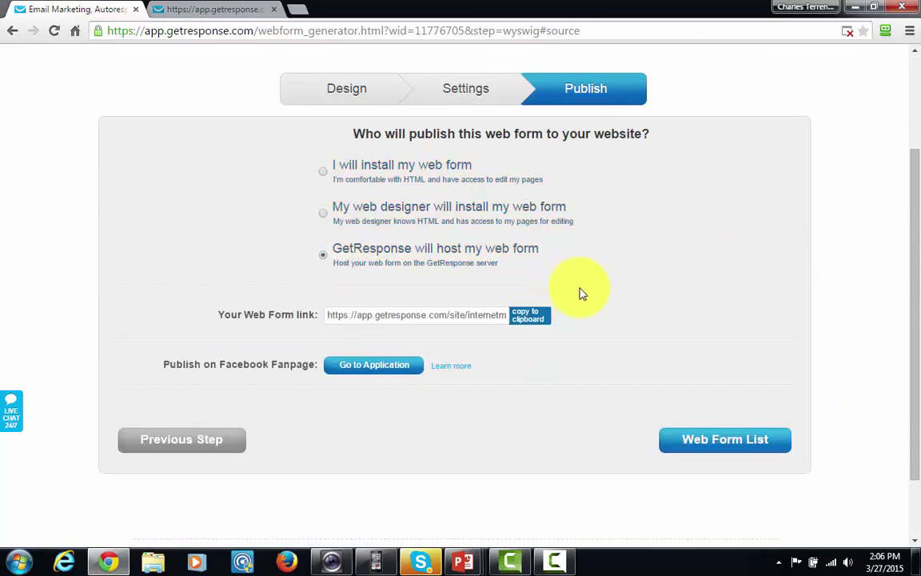
{"action": "left_click", "coordinate": [530, 320]}
{"action": "left_click", "coordinate": [520, 319]}
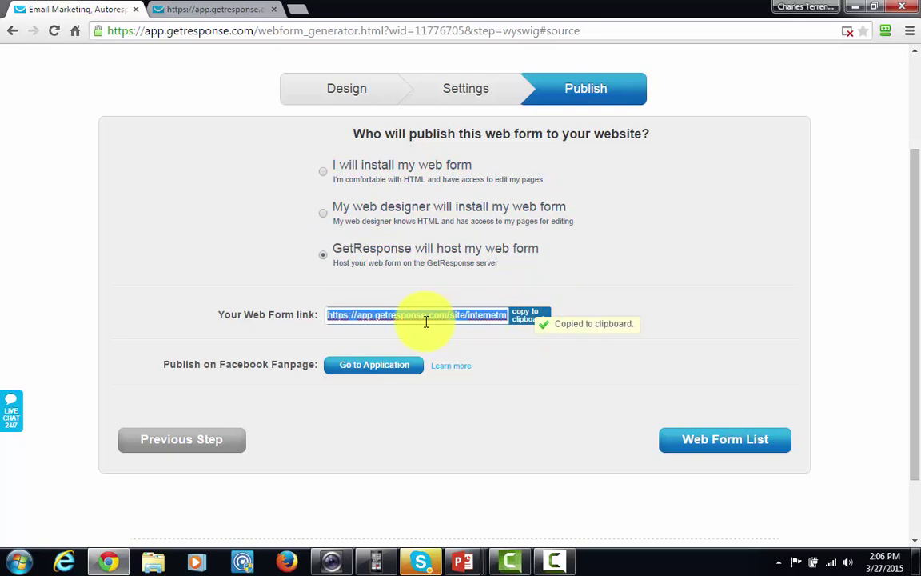
Step: View the hosted sign-up form's live page, and return to the web form's design stage
{"action": "key", "text": "ctrl+Tab"}
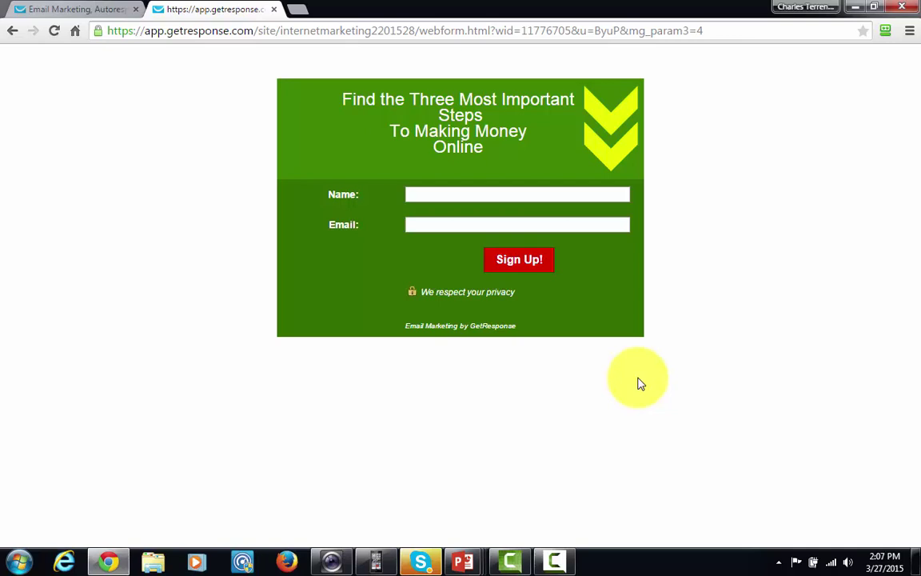
{"action": "key", "text": "ctrl+Tab"}
{"action": "scroll", "coordinate": [137, 315], "scroll_direction": "down", "scroll_amount": 1}
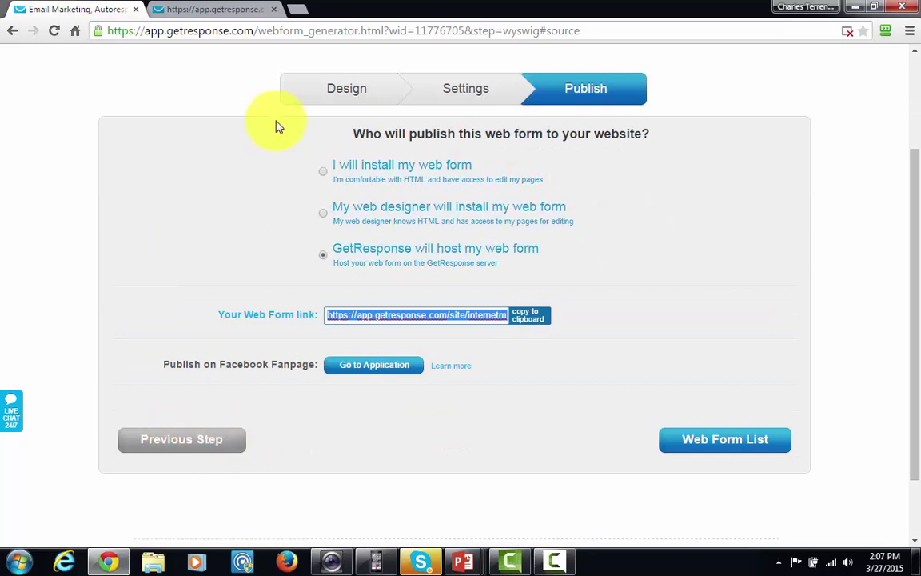
{"action": "left_click", "coordinate": [339, 91]}
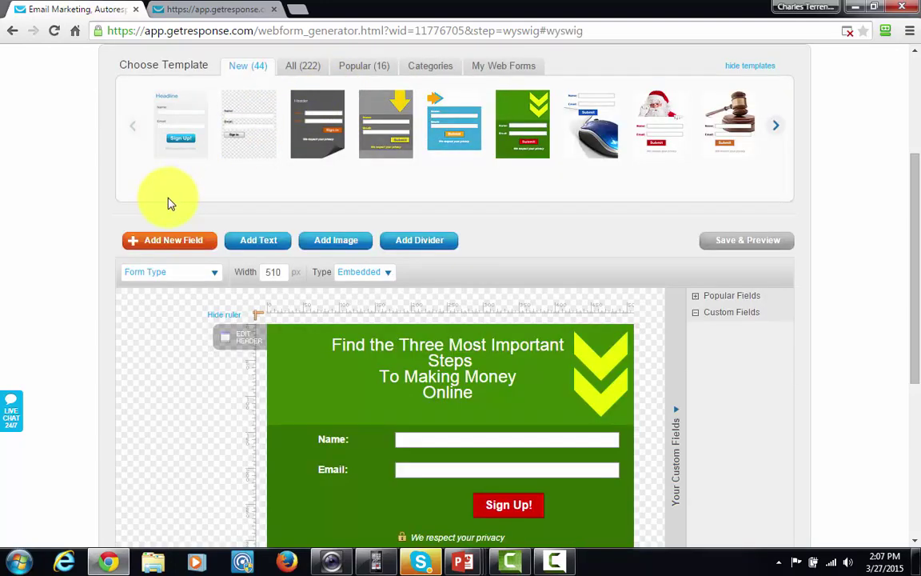